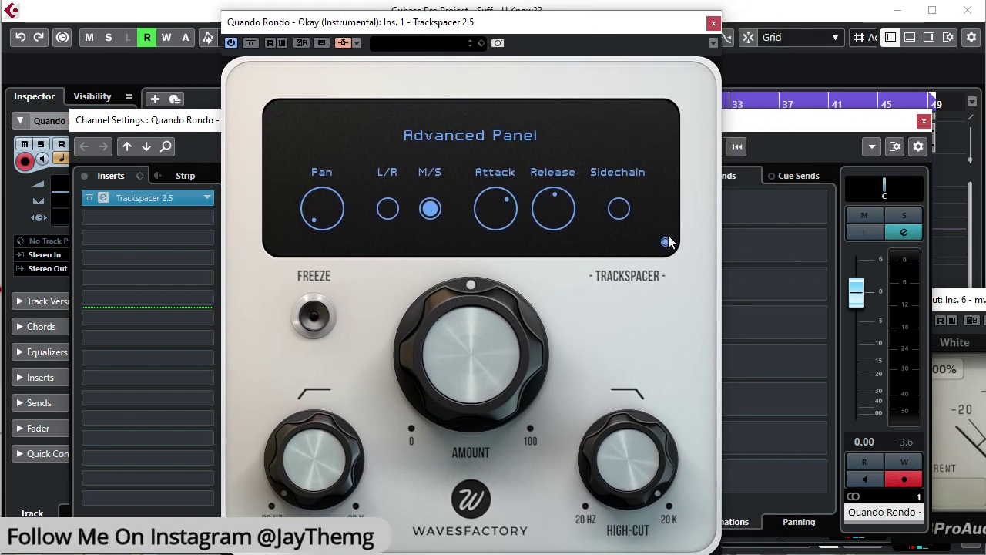
- Switch Trackspacer from the Advanced Panel back to its spectrum display and stop playback
click(665, 241)
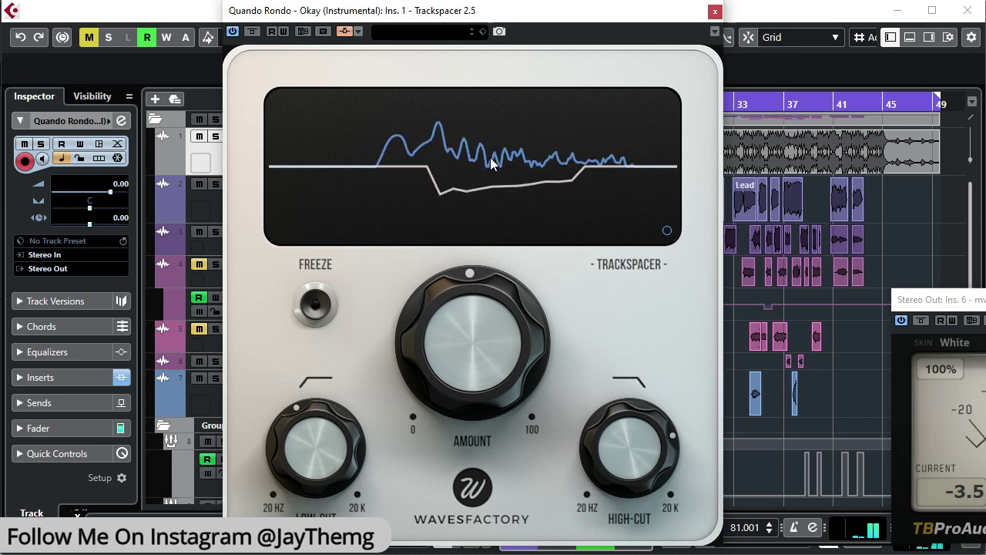
key(space)
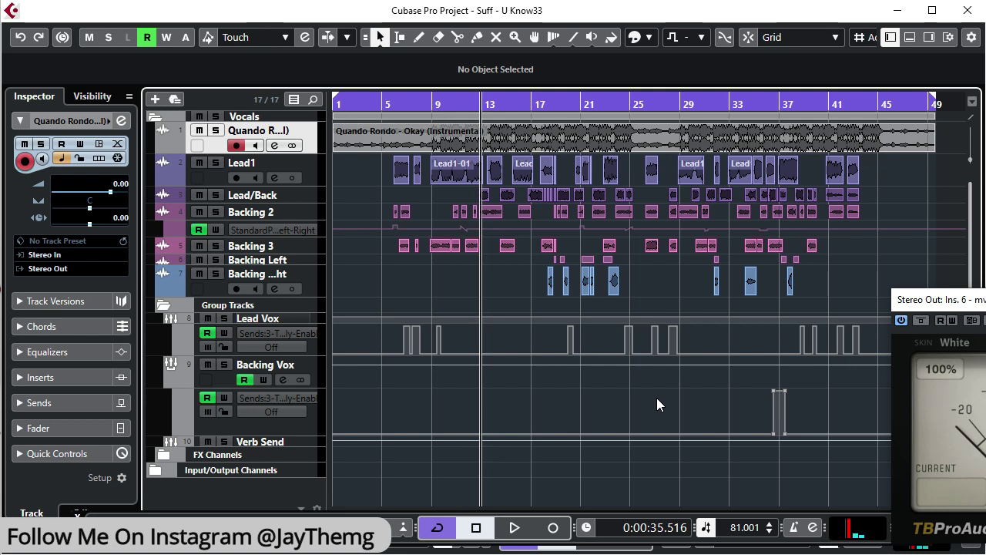
- Deselect the Backing Vox automation points and open the Quando Rondo track's channel settings
click(656, 398)
click(121, 120)
- Load Trackspacer 2.5 from the Other category into the beat track's first insert slot
click(424, 120)
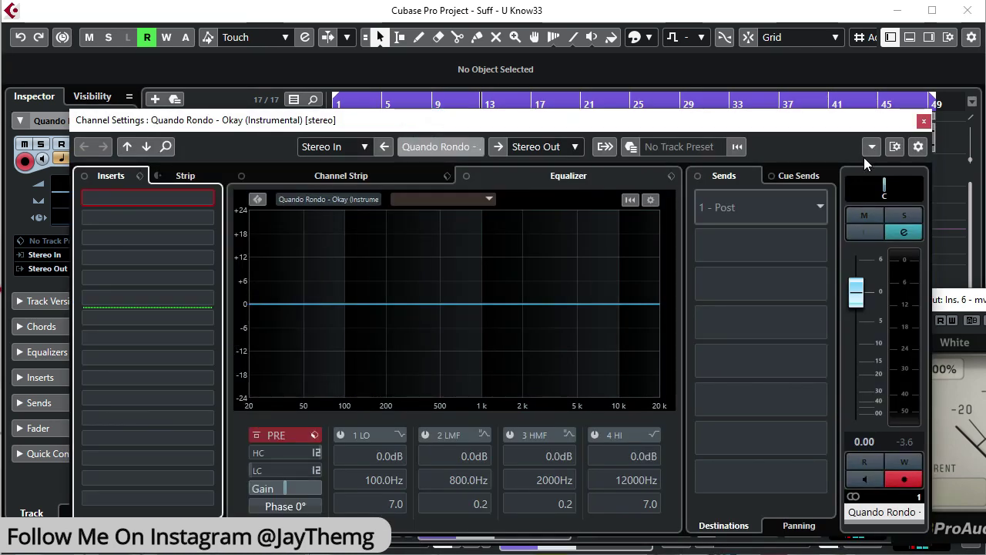
click(922, 120)
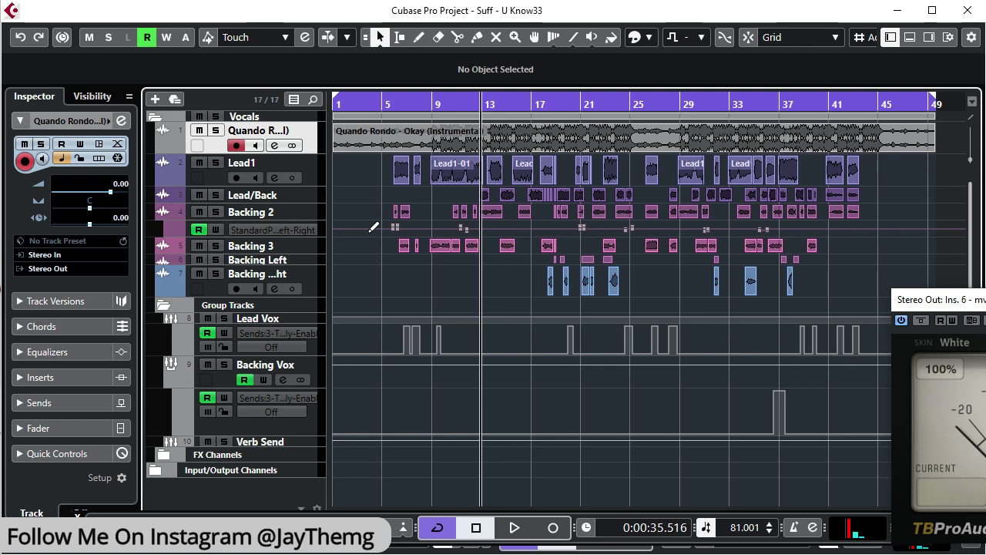
click(275, 145)
click(148, 197)
scroll(191, 485, down, 1)
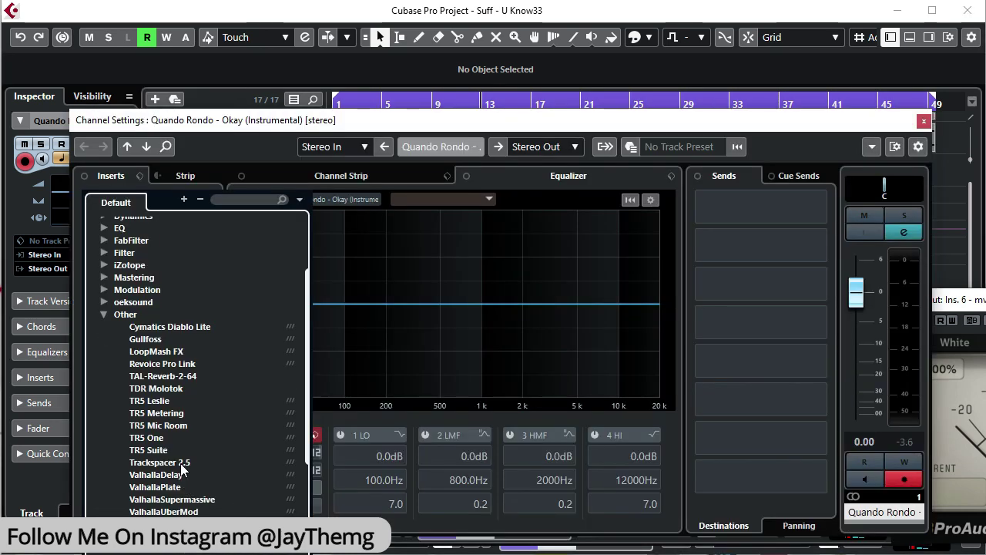
click(181, 462)
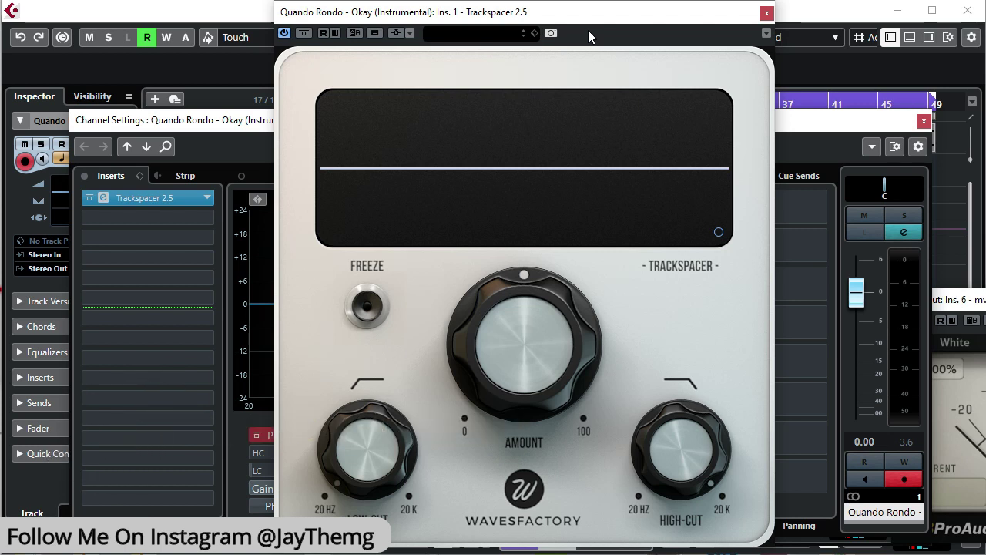
- Add Lead Vox and Backing Vox as Trackspacer's two side-chain inputs
click(409, 34)
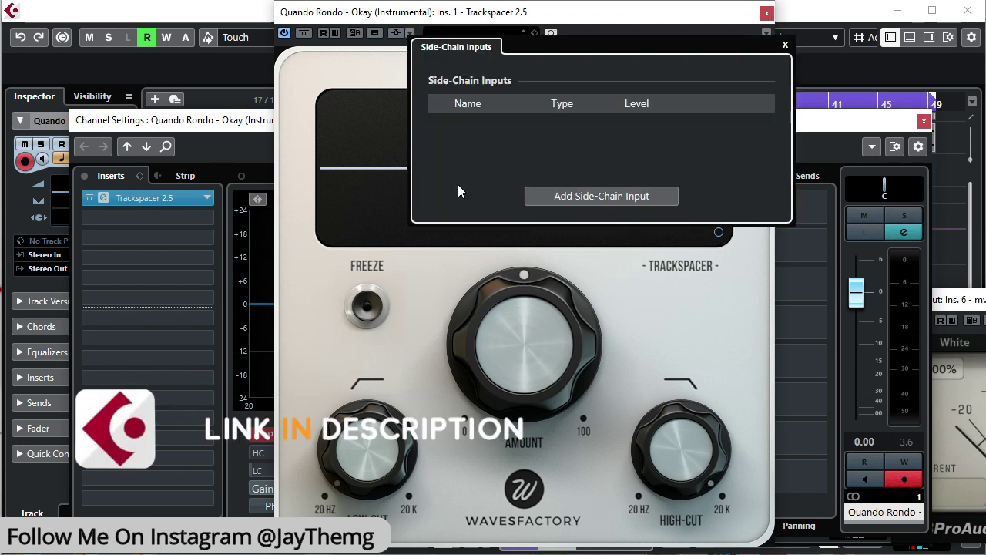
click(610, 197)
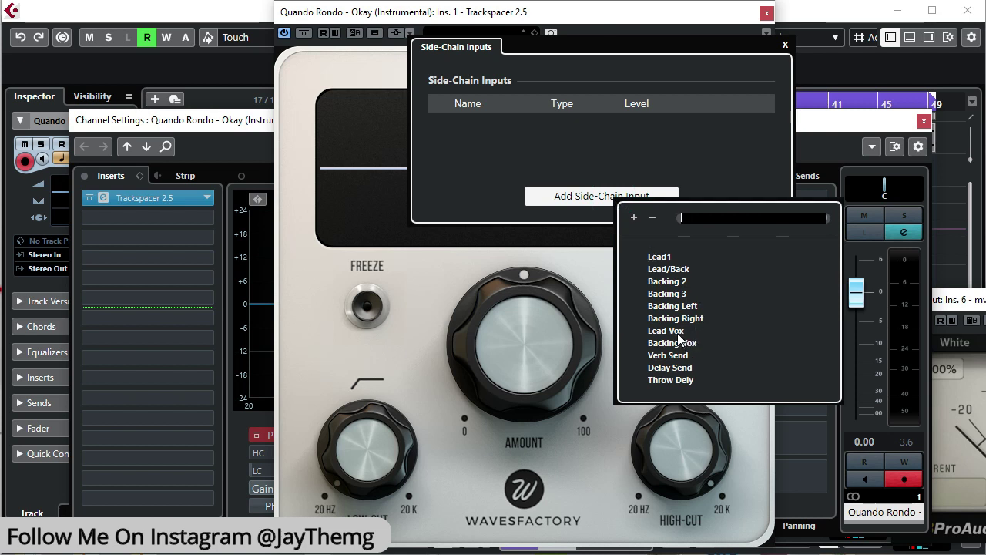
click(677, 332)
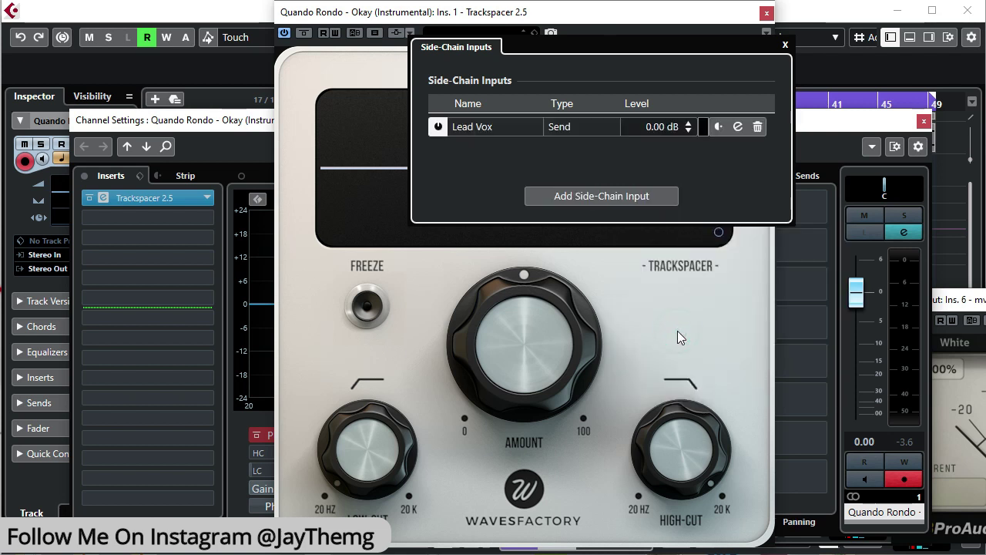
click(595, 202)
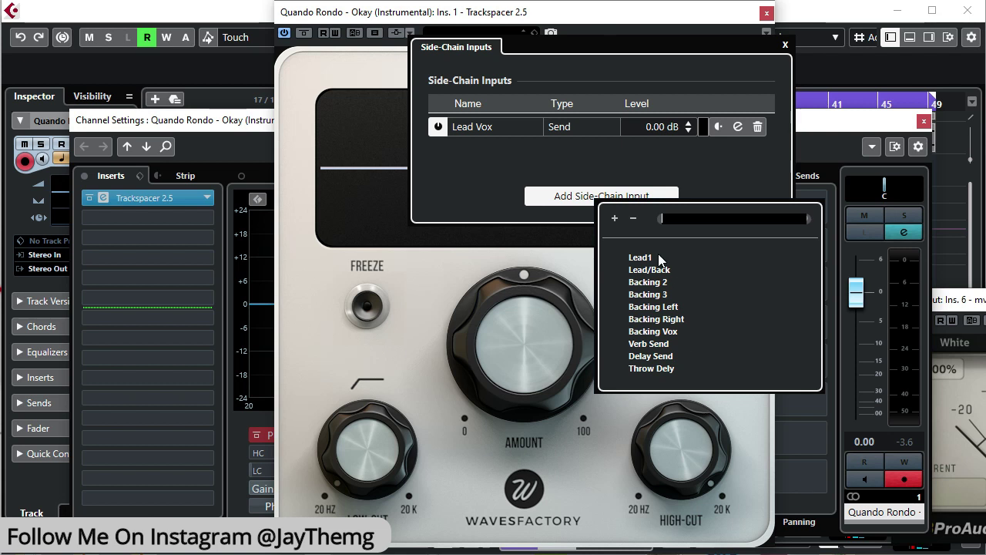
click(663, 331)
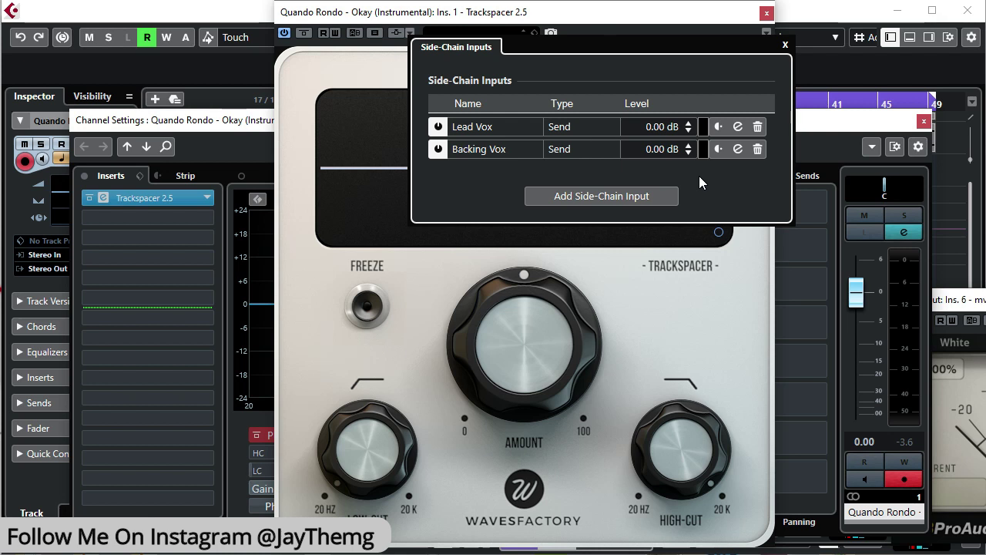
- Set Trackspacer's advanced panel to M/S mode with the pan turned to 100% Mid
click(375, 64)
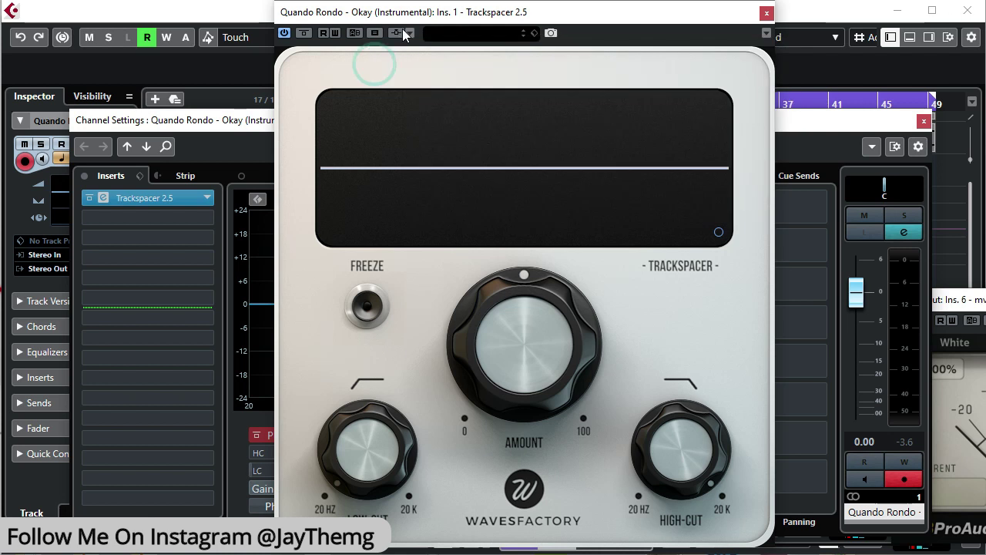
click(718, 232)
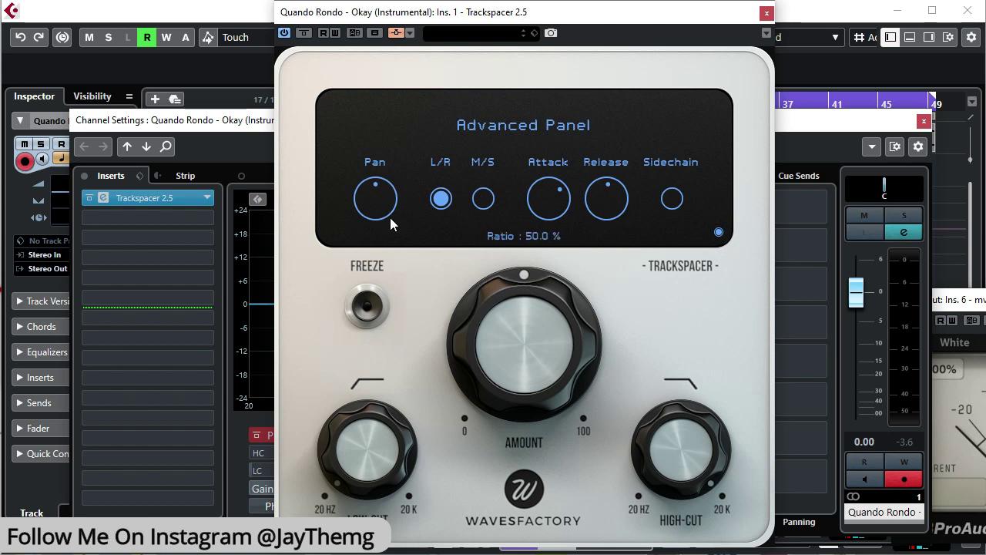
mouse_move(378, 195)
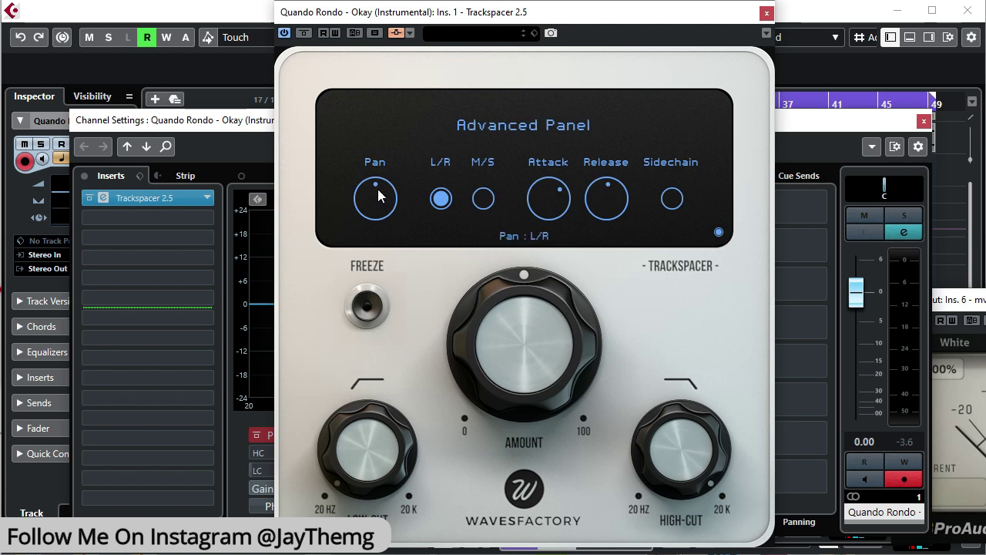
click(483, 199)
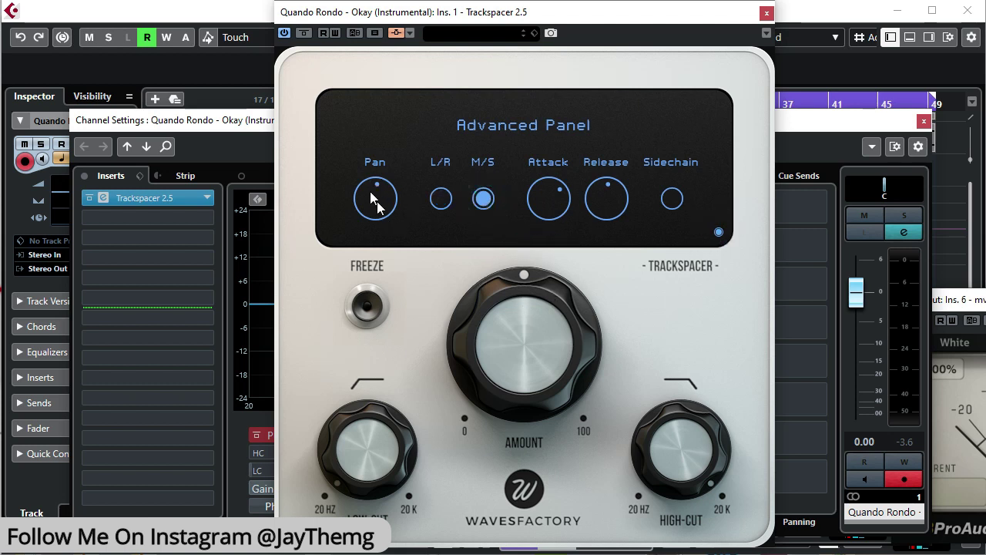
mouse_move(376, 191)
drag(377, 191, 353, 276)
drag(571, 15, 518, 26)
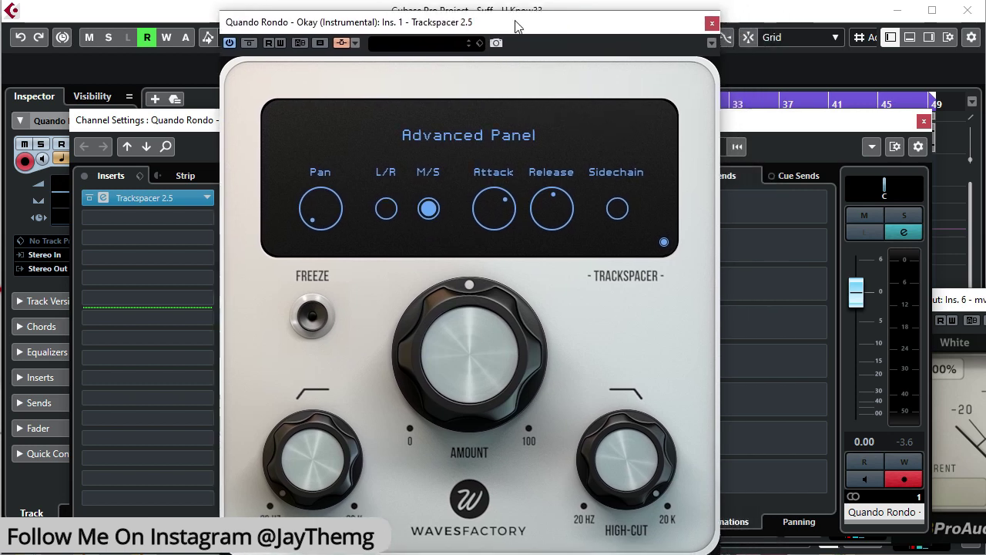
- Close the Advanced Panel to see the spectrum display, audition the ducking, then stop playback
click(665, 243)
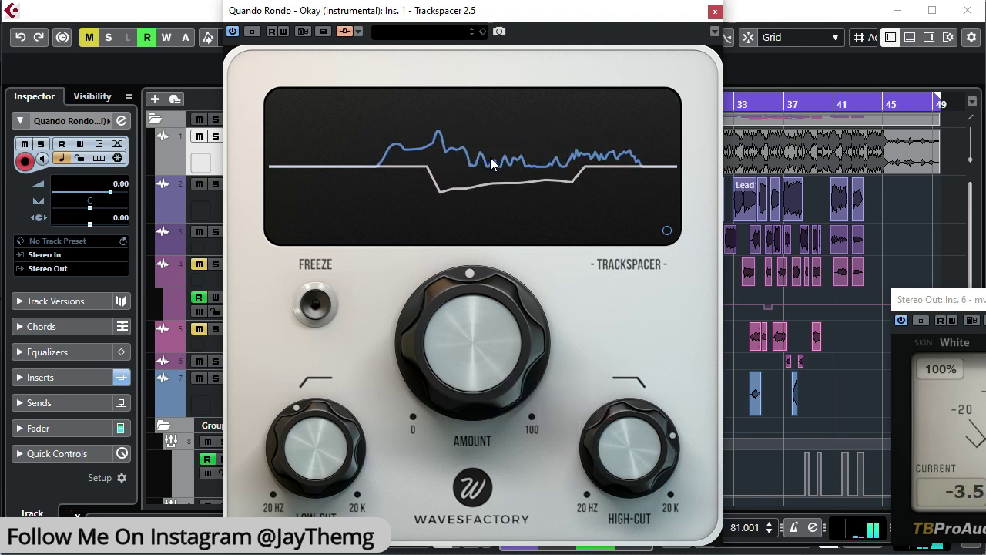
key(space)
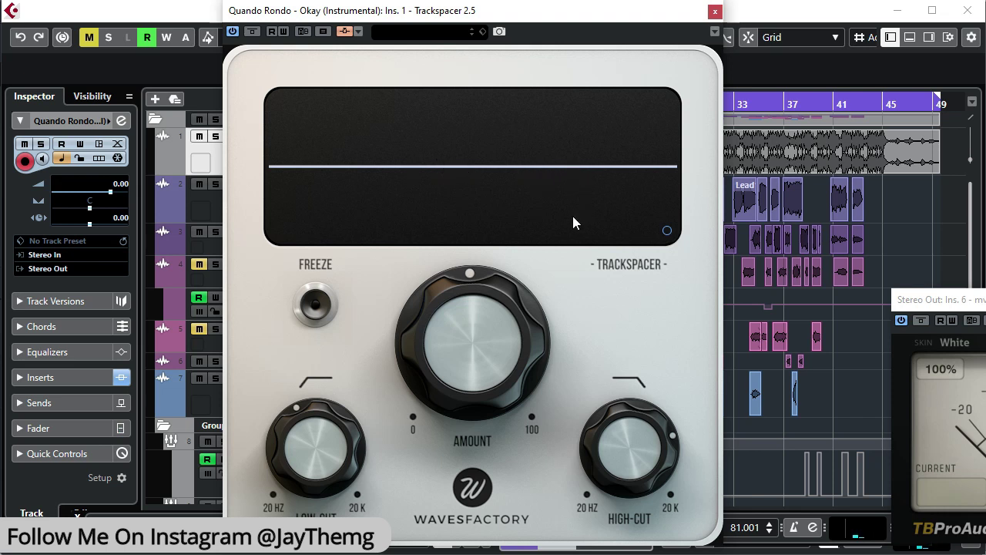
mouse_move(487, 309)
key(space)
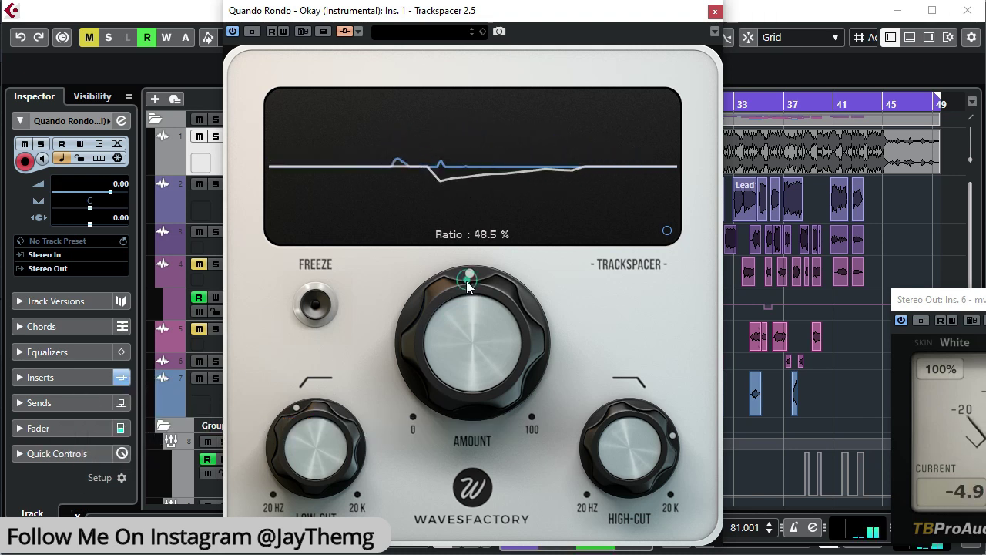
- Turn Trackspacer's amount down from 48.5 % to about 5.7 %, then stop playback
drag(468, 285, 419, 371)
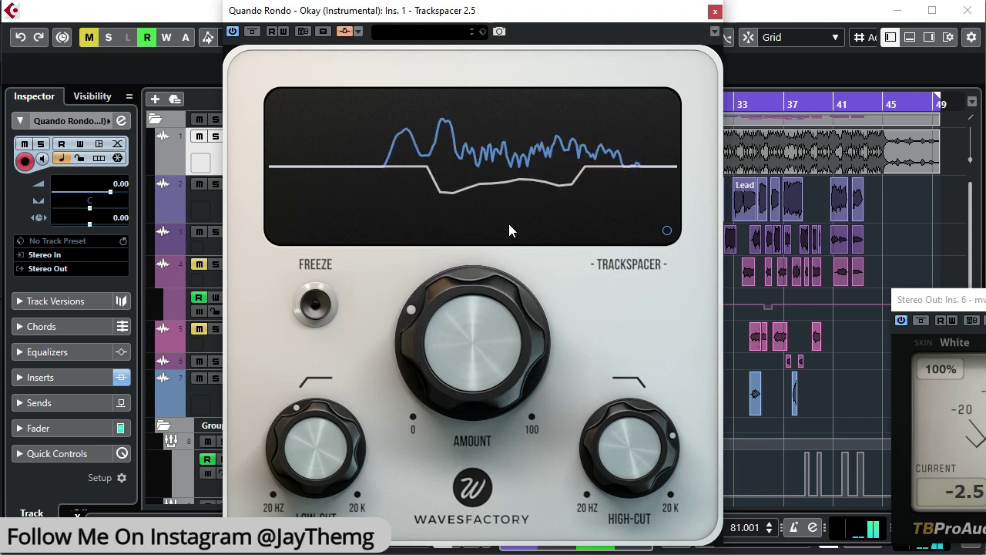
drag(411, 312, 409, 386)
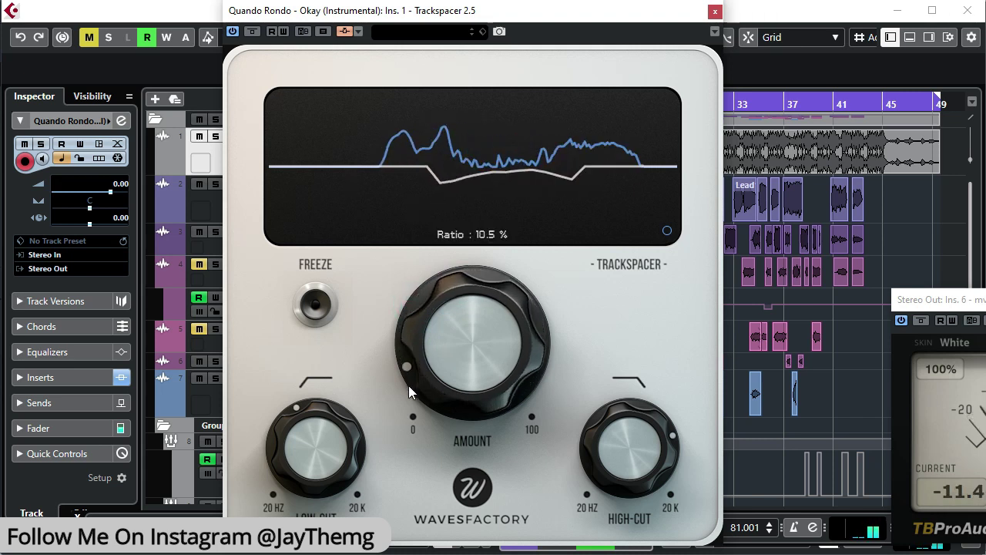
drag(419, 336, 418, 365)
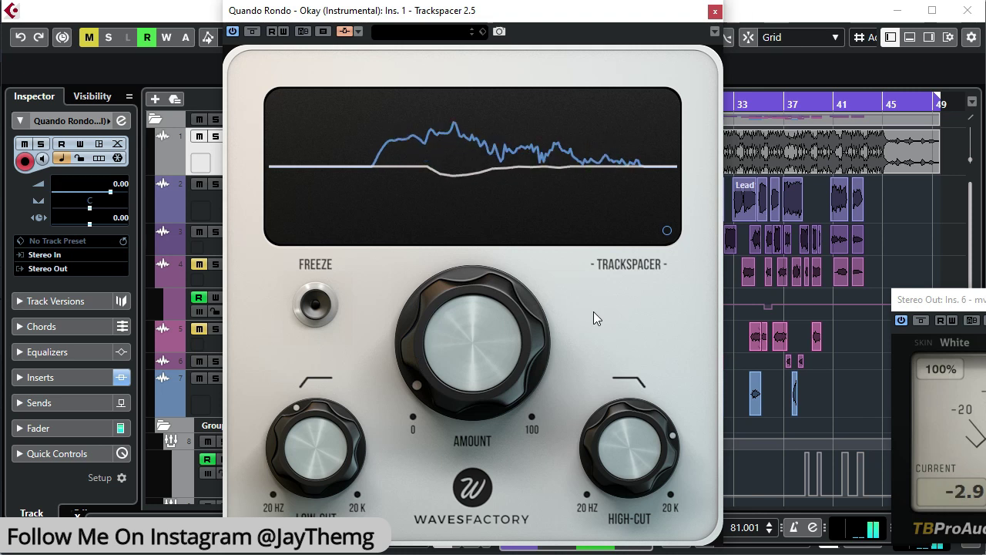
key(space)
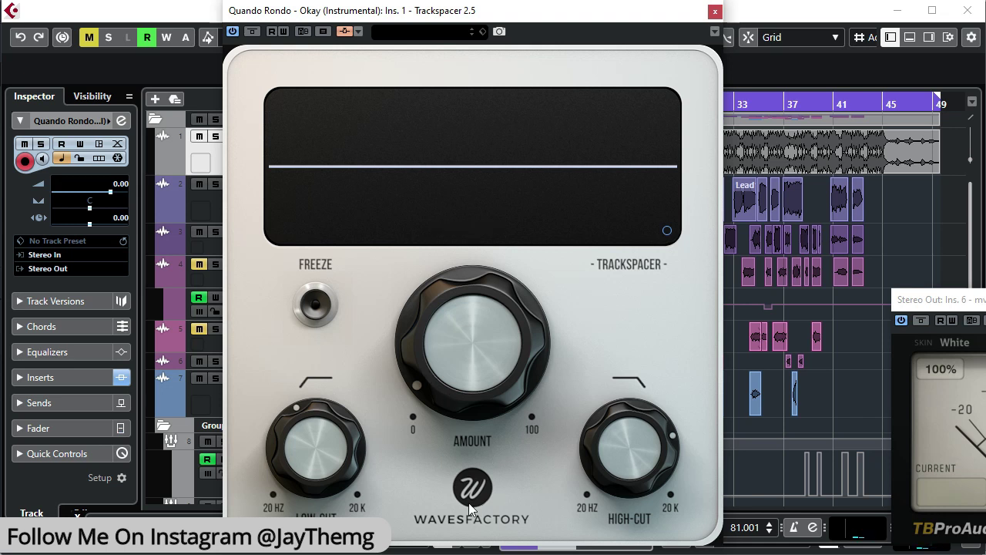
- Raise Trackspacer's low-cut from 328.12 Hz to 677.69 Hz
mouse_move(339, 464)
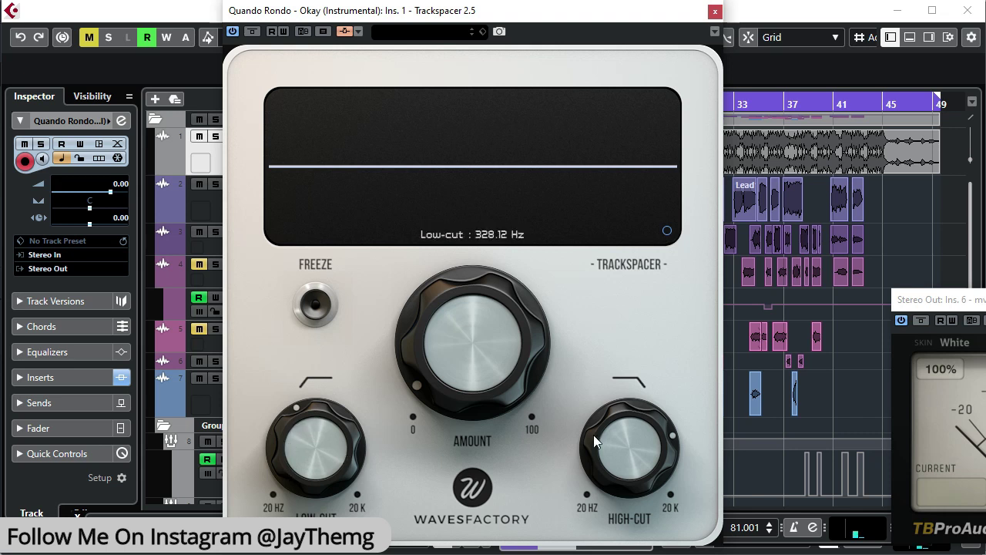
drag(318, 446, 332, 374)
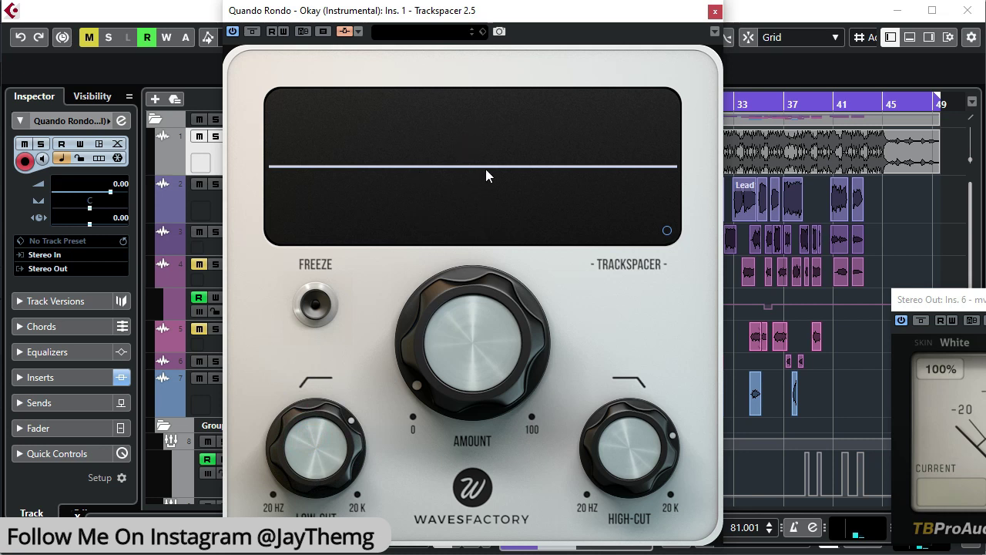
- Resume playback and try the low-cut at about 1008 Hz, then about 432 Hz
mouse_move(458, 392)
key(space)
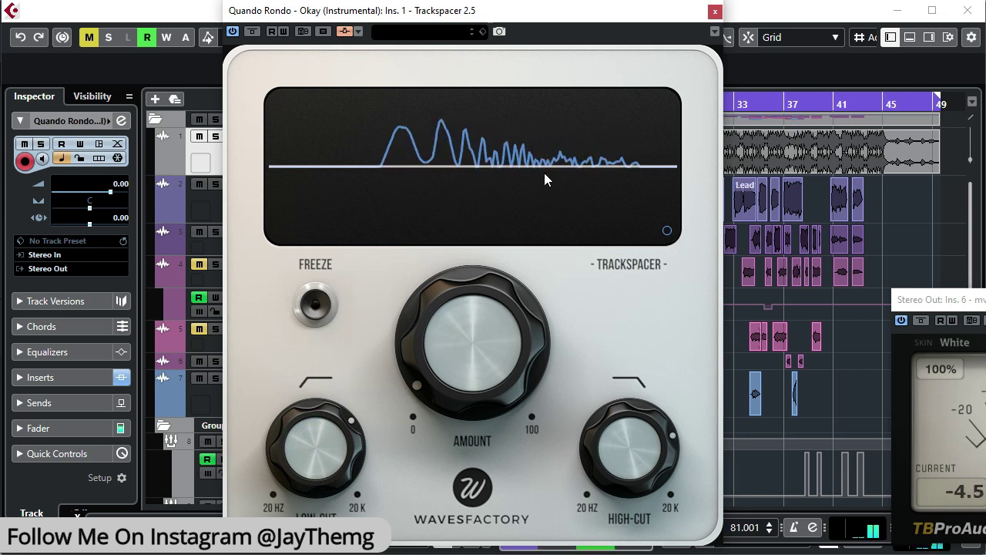
drag(312, 420, 275, 492)
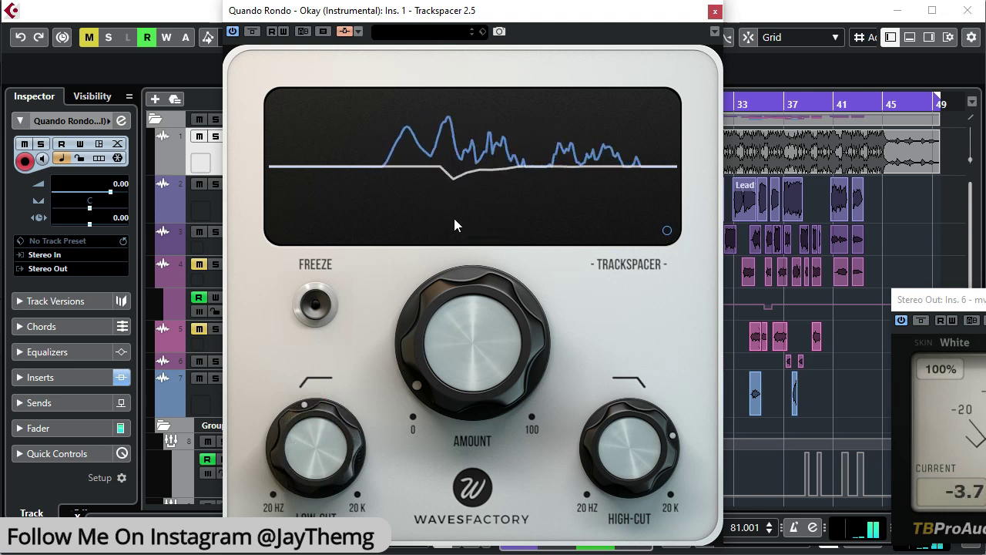
drag(282, 407, 281, 433)
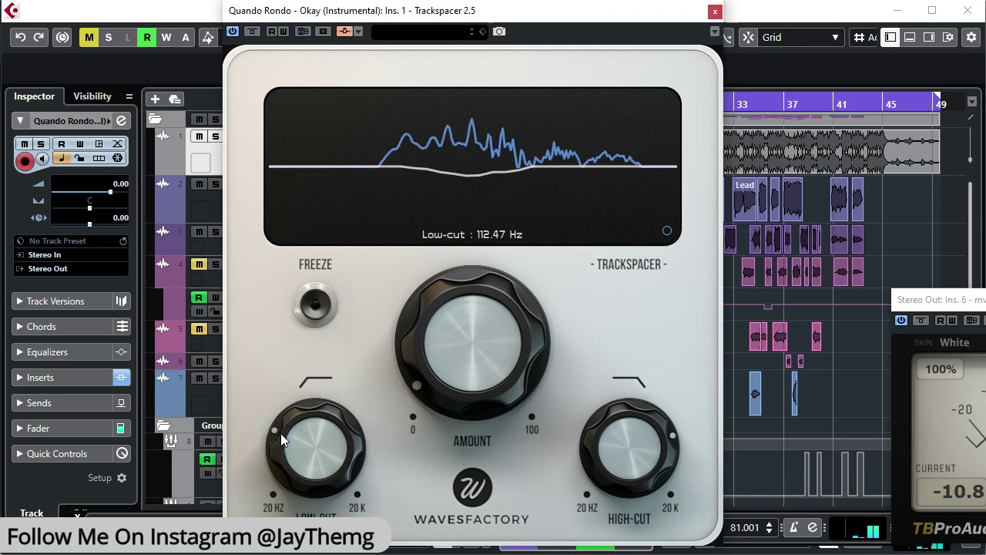
- Set the high-cut to 3745.67 Hz and the low-cut to 112.47 Hz, then stop playback
drag(639, 420, 604, 375)
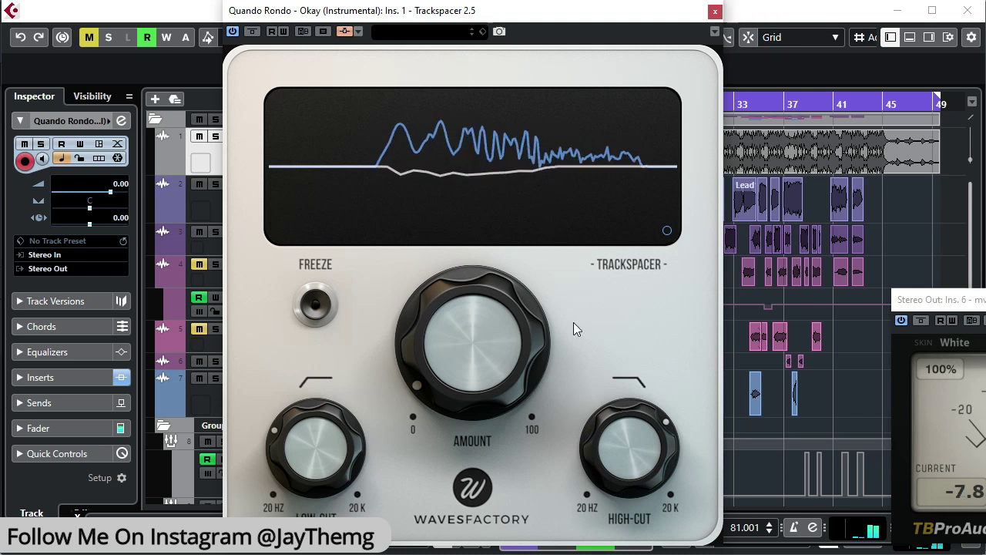
drag(622, 416, 608, 439)
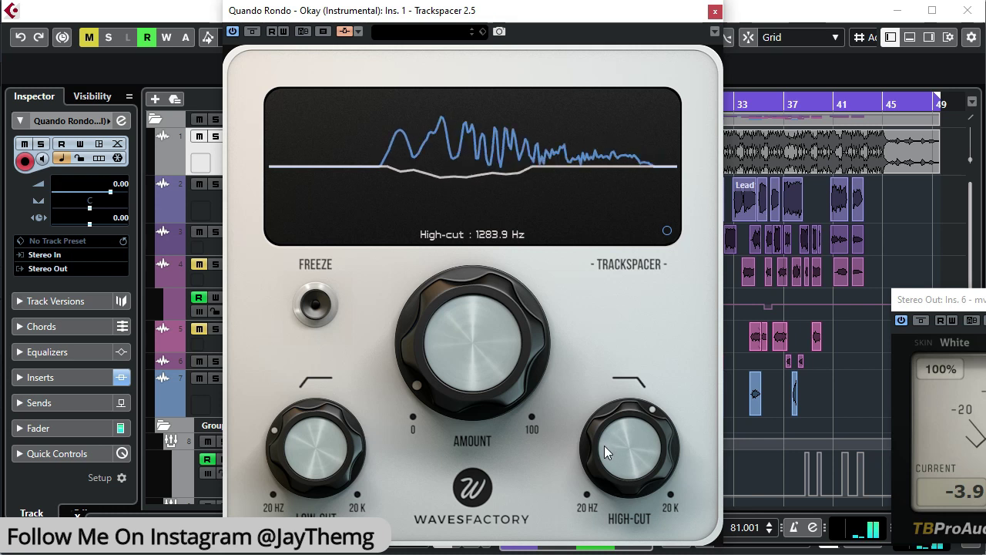
drag(604, 447, 624, 390)
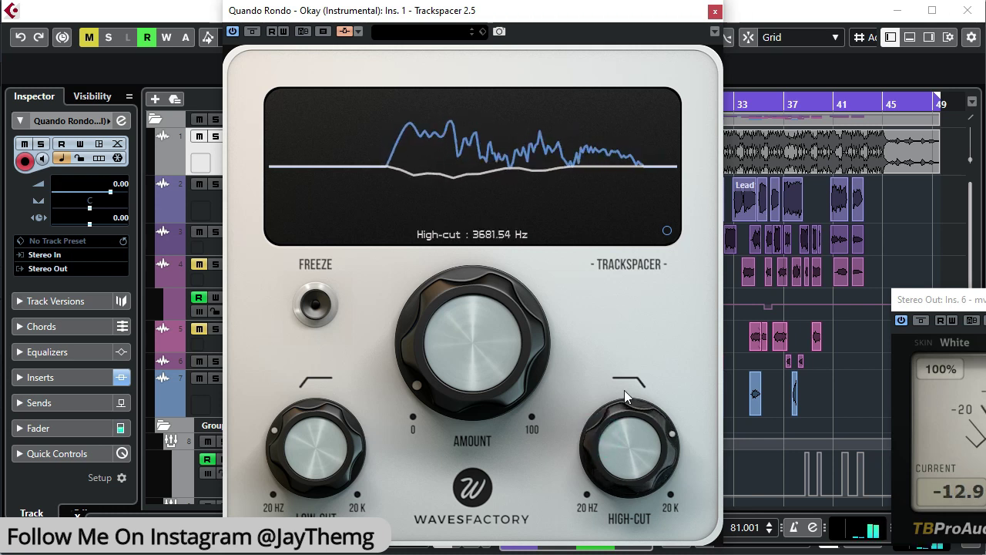
click(610, 411)
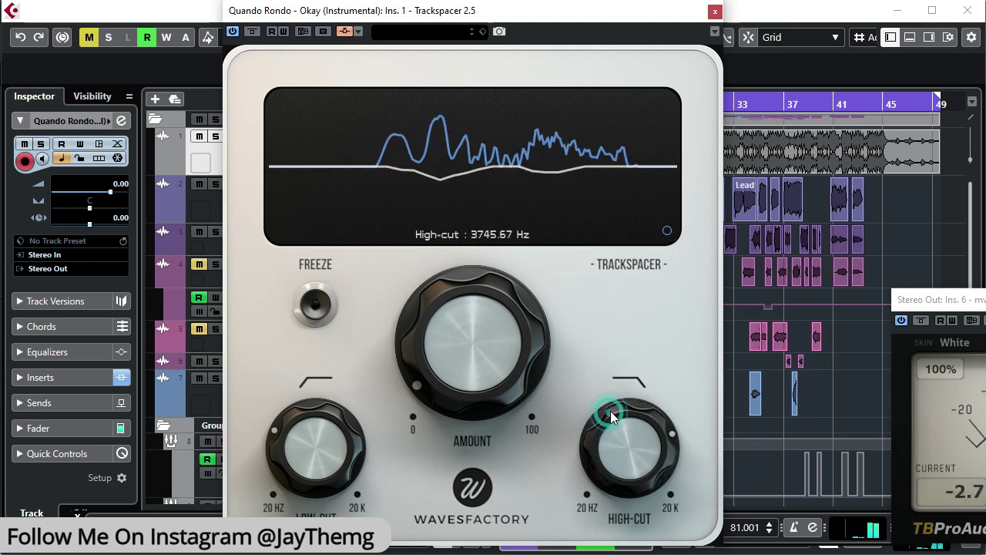
drag(347, 468, 334, 473)
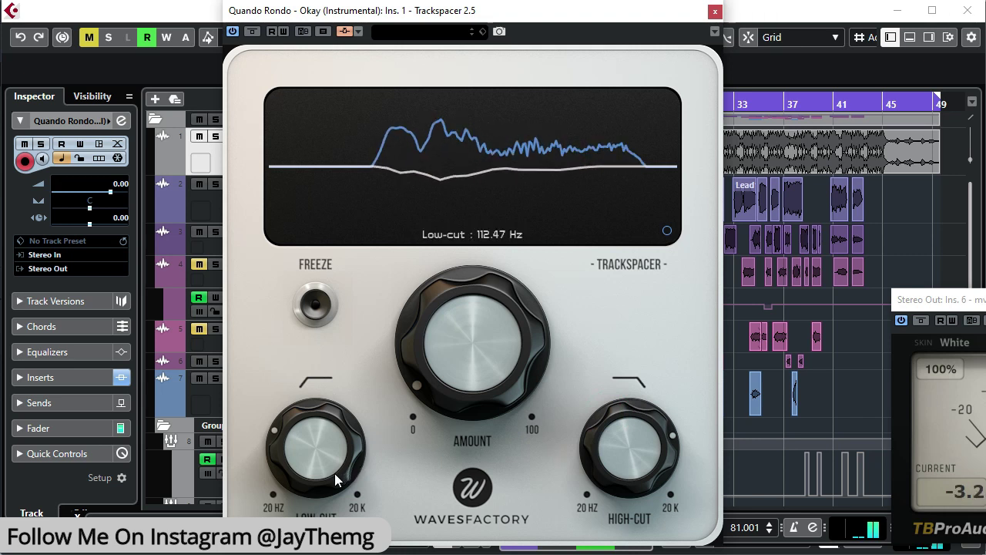
key(space)
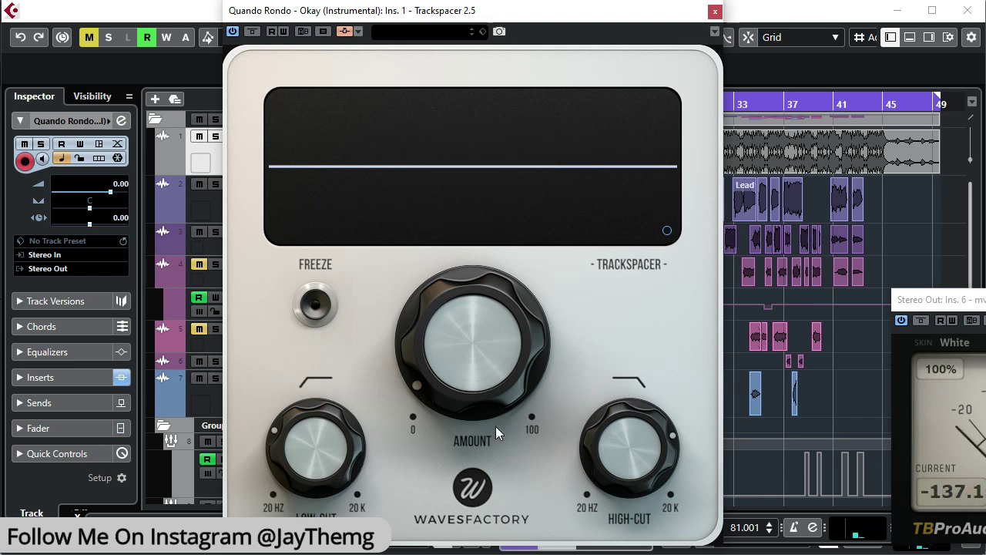